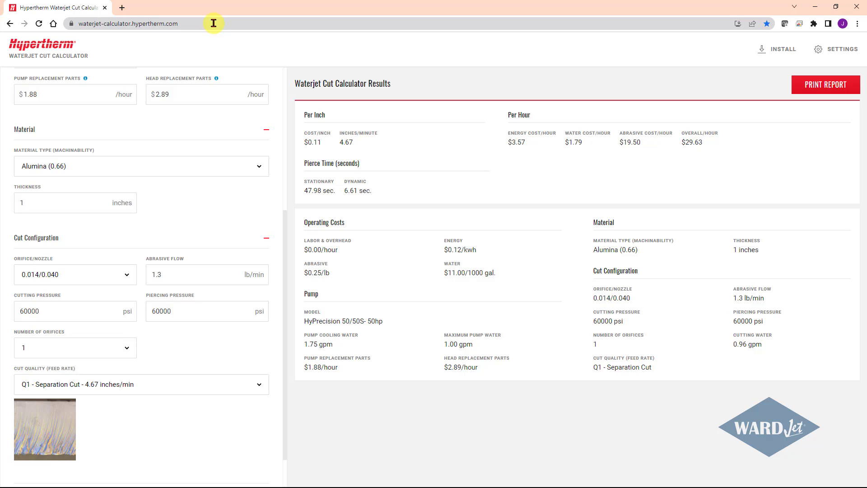
- Review the calculator's web address, its install options and its settings page, returning to the calculator form
left_click(214, 23)
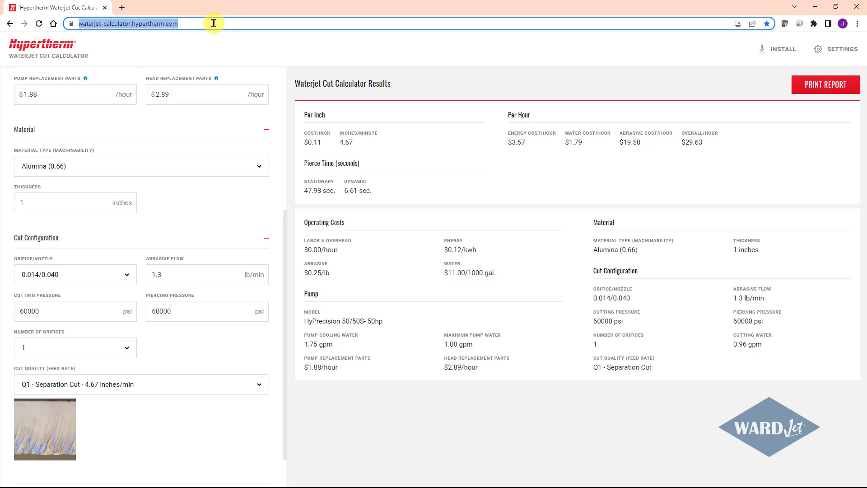
left_click(213, 23)
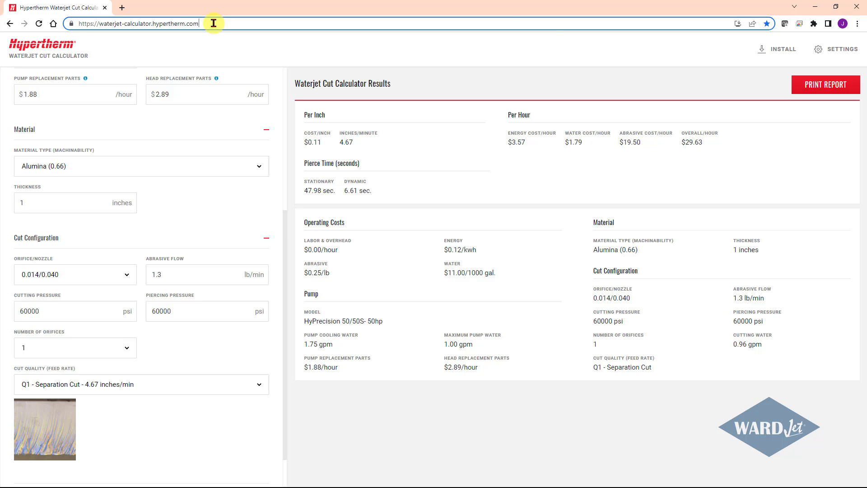
left_click(783, 54)
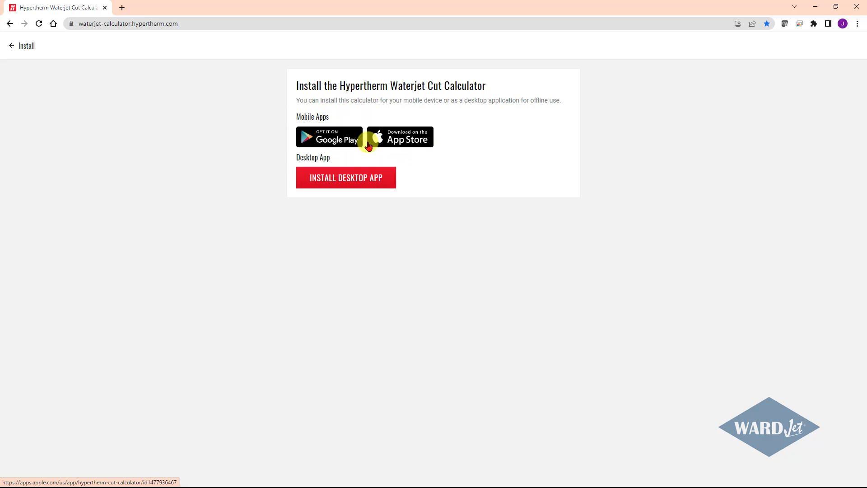
left_click(10, 50)
left_click(820, 54)
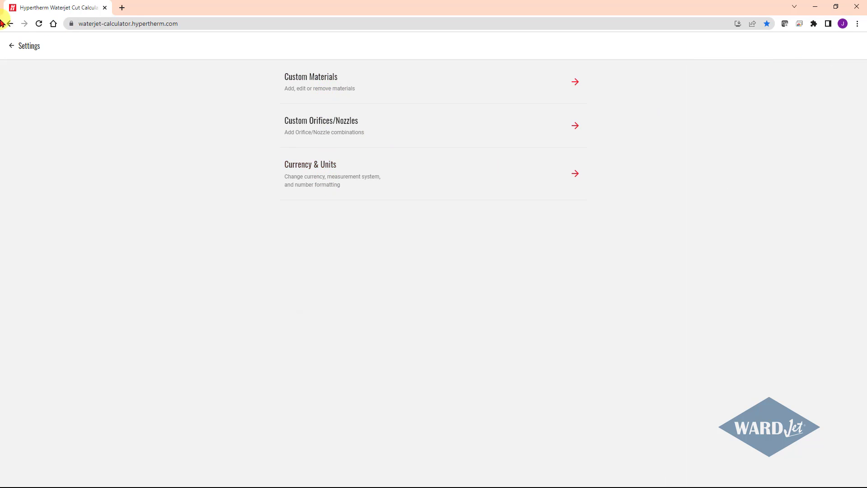
left_click(12, 47)
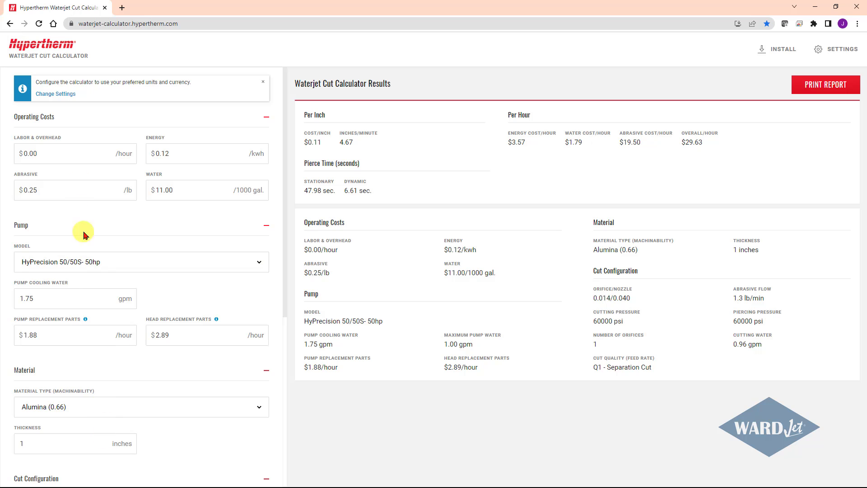
- Choose HyPrecision 50/50S- 50hp as the pump model
scroll(127, 235, "down", 1)
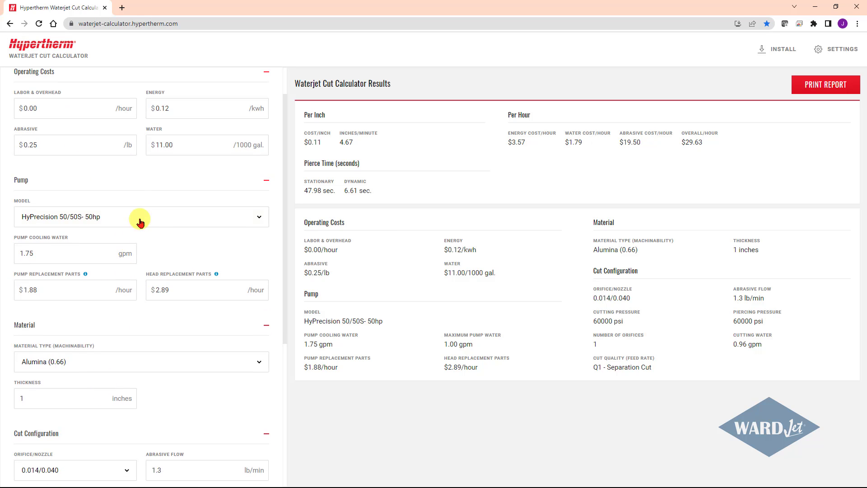
left_click(162, 223)
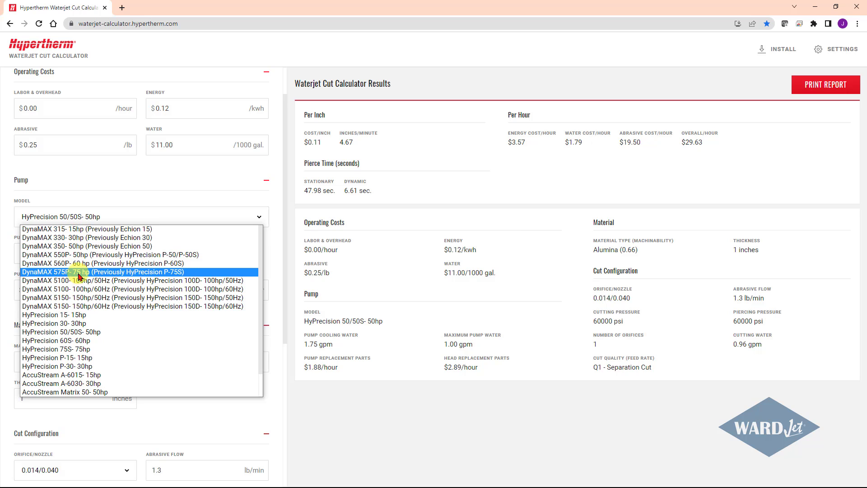
left_click(72, 334)
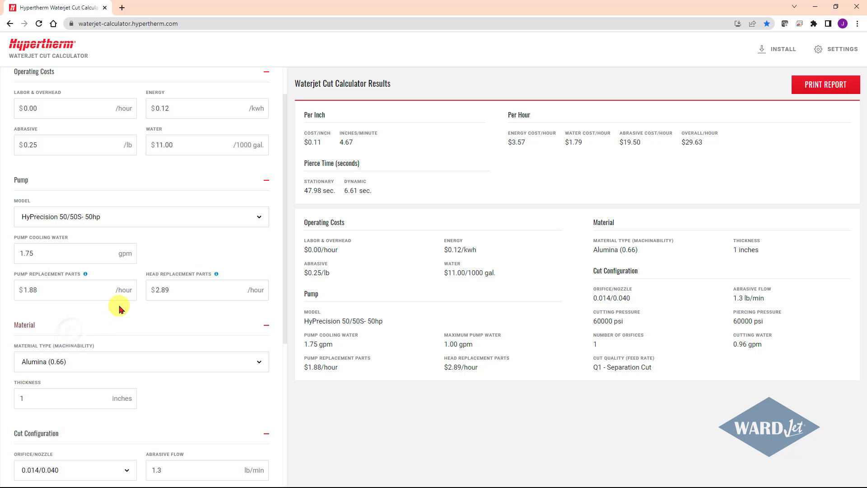
- Set the calculator's material type to Molybdenum (0.68)
scroll(173, 246, "down", 3)
scroll(153, 194, "down", 1)
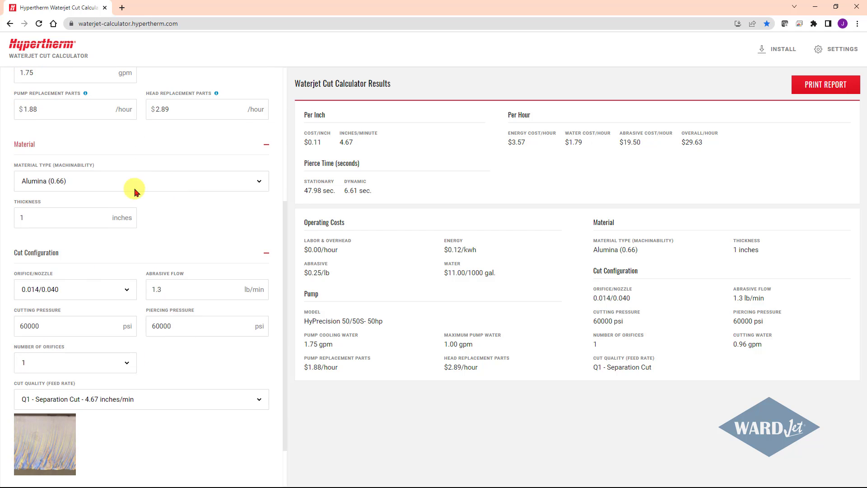
left_click(122, 180)
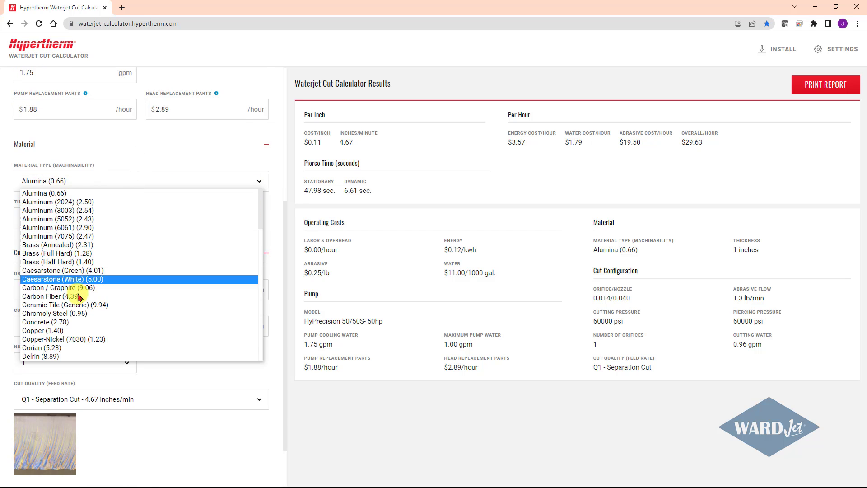
scroll(78, 298, "down", 4)
scroll(78, 298, "down", 5)
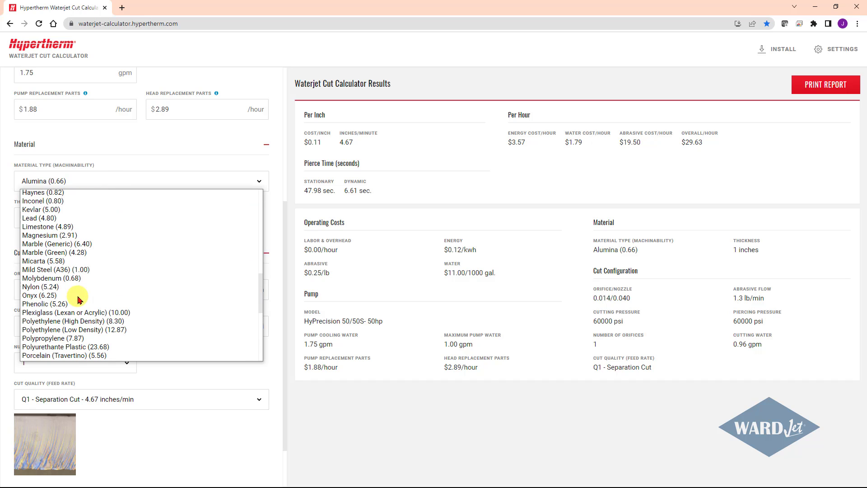
left_click(75, 278)
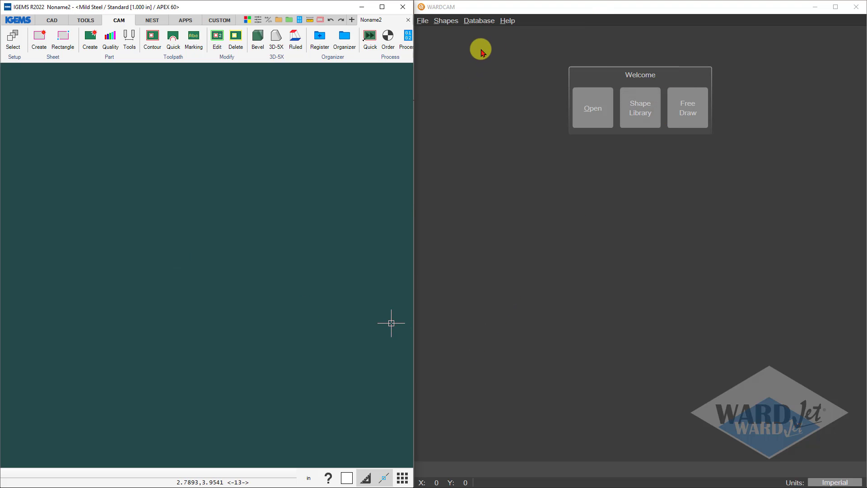
- In WARDCAM's material database, add a material based on the 0.500 in Aluminium (6061) entry and name it Molybneuem
left_click(489, 26)
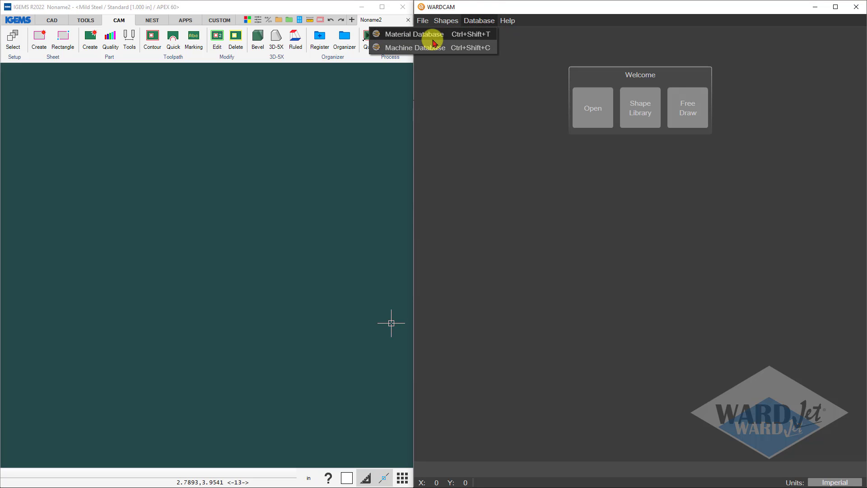
left_click(435, 37)
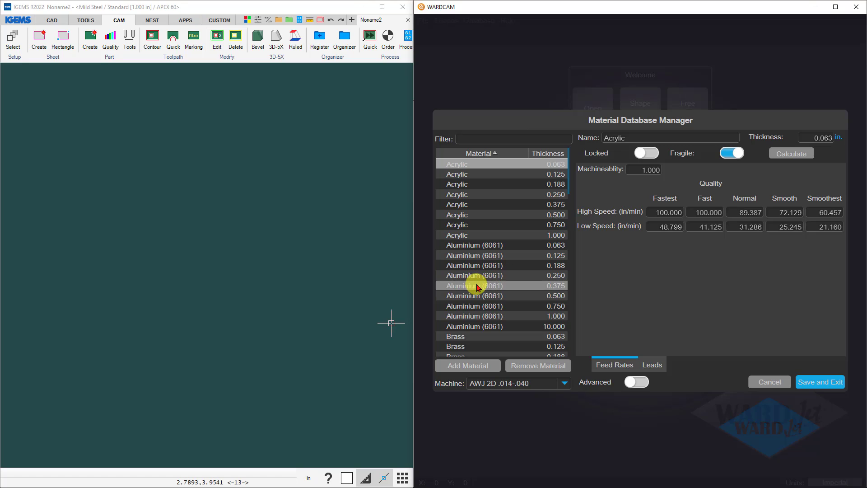
left_click(474, 298)
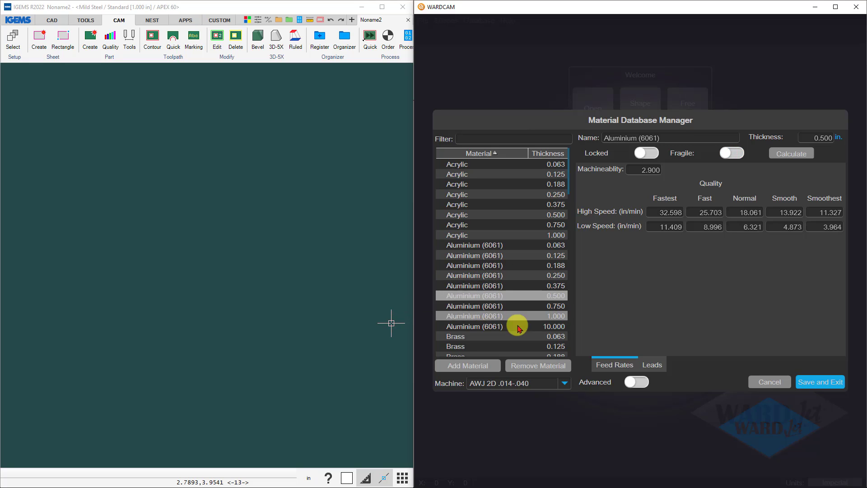
left_click(467, 369)
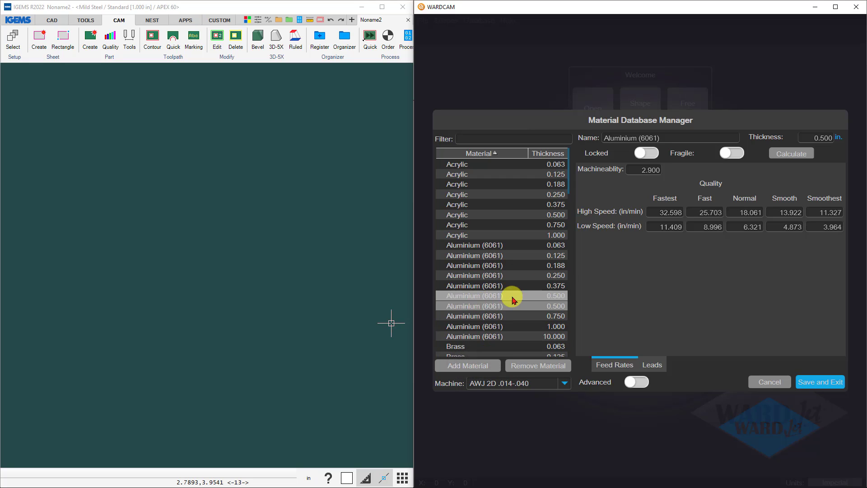
left_click(677, 136)
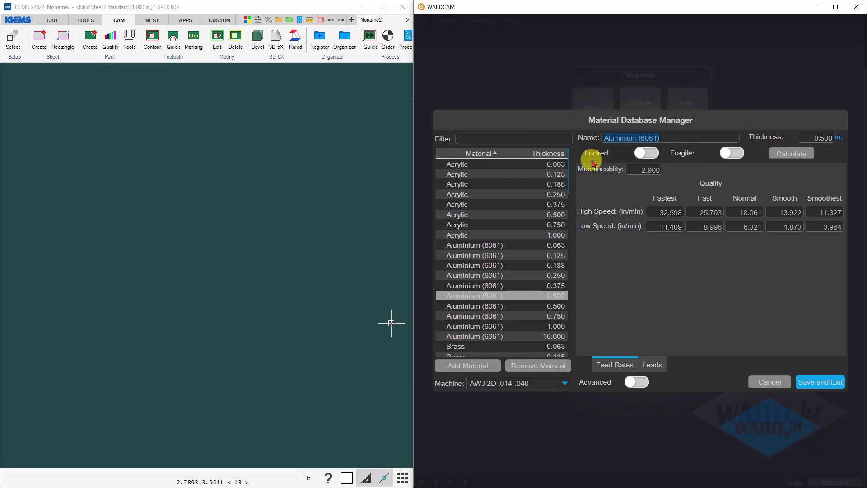
type("Molybneuem")
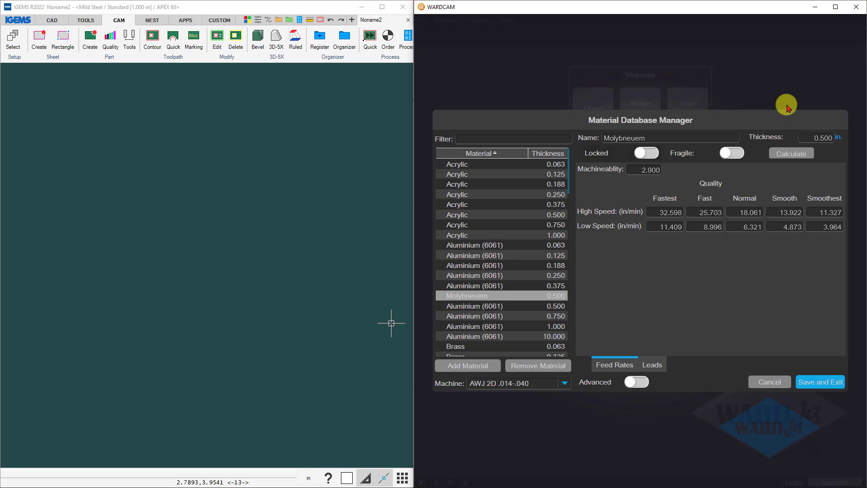
- Give the new material a thickness of 1 in and a machinability of .68, and calculate its feed rates
left_click_drag(809, 135, 843, 134)
type("1")
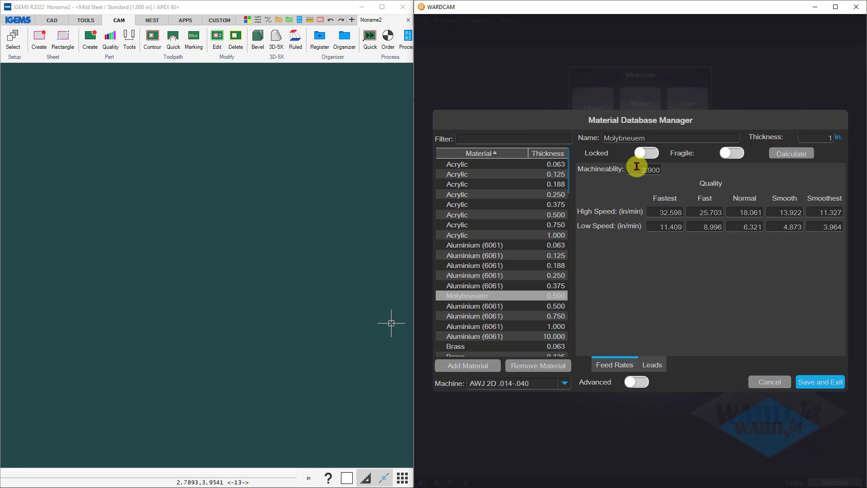
left_click(659, 170)
double_click(659, 169)
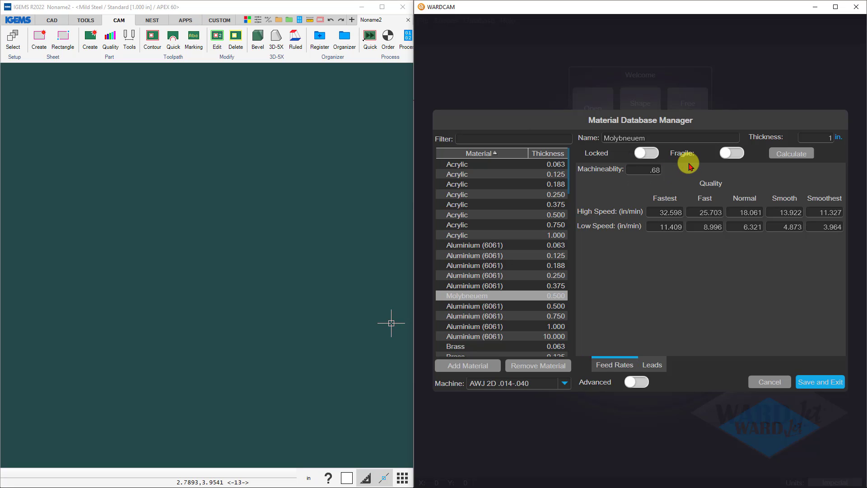
left_click(794, 155)
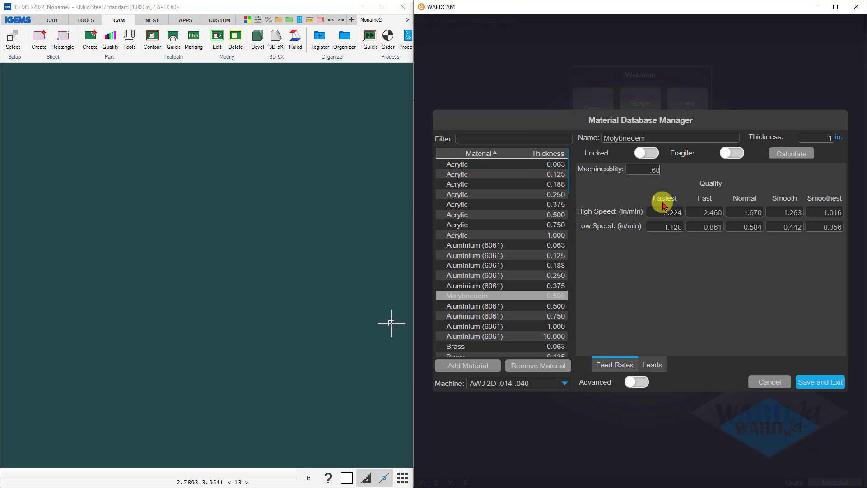
- Switch to the Hypertherm calculator, place it beside WARDCAM, and check its orifice/nozzle and thickness settings
key("alt+Tab")
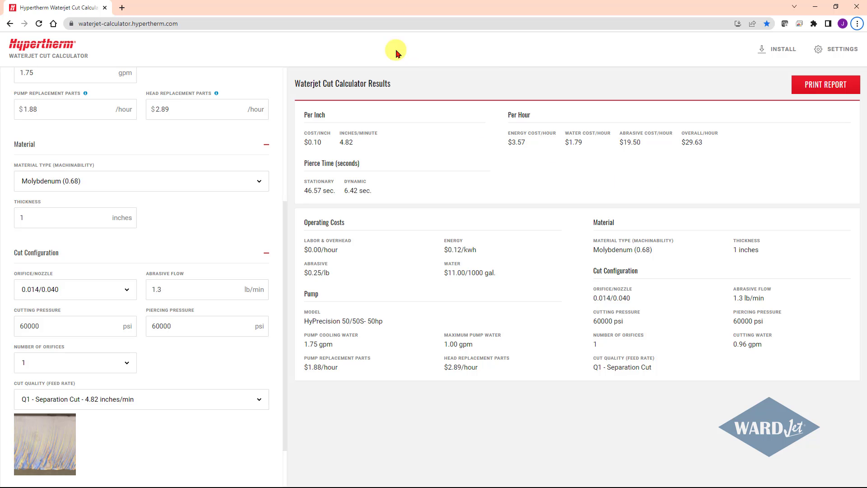
left_click_drag(397, 48, 1, 217)
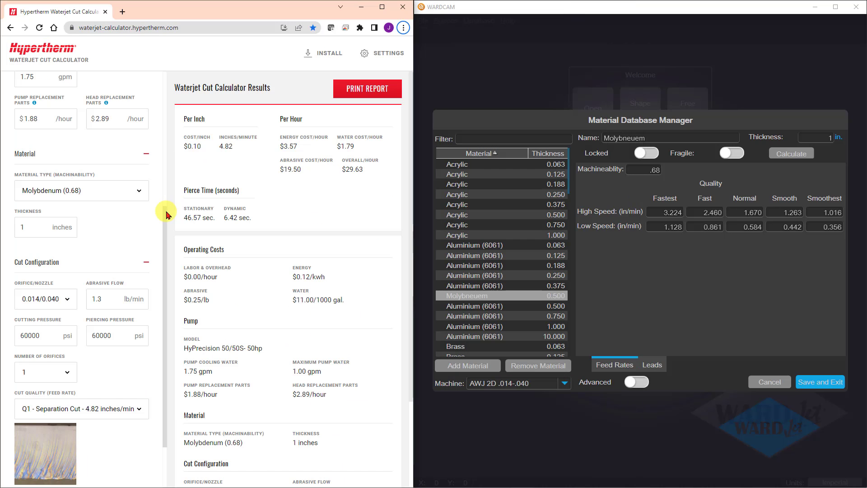
scroll(163, 231, "down", 2)
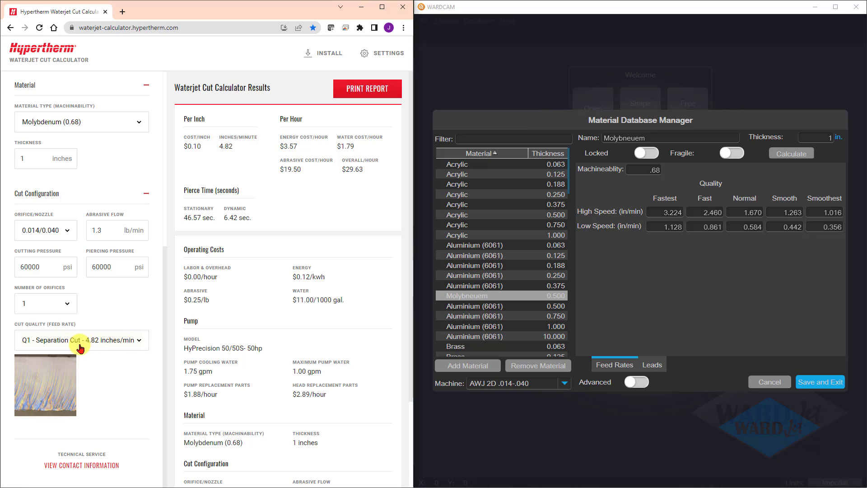
left_click(68, 231)
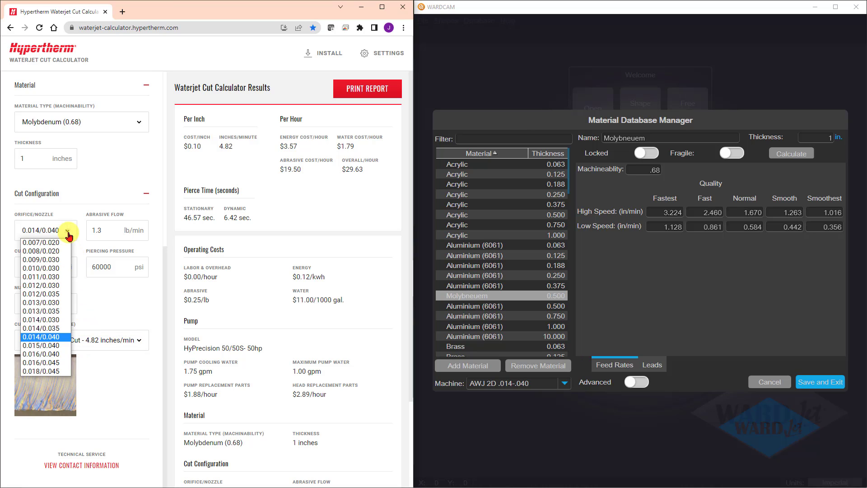
left_click(67, 232)
left_click(40, 158)
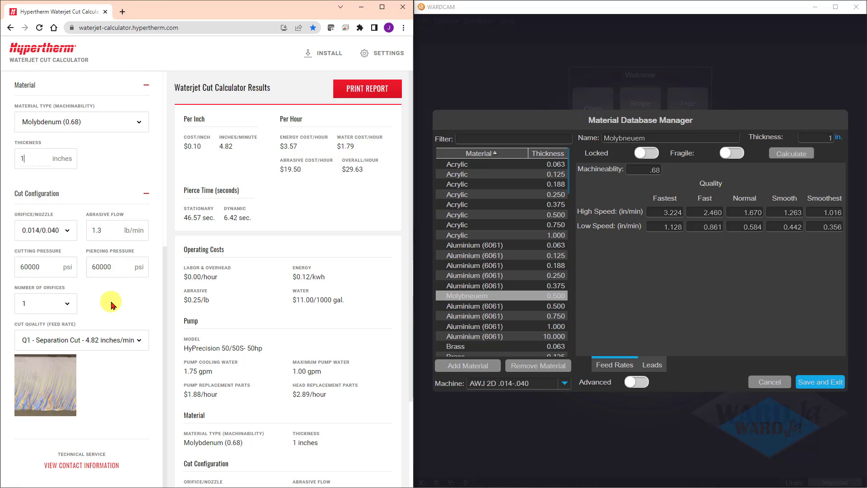
- Compare the calculator's Q1 - Separation Cut feed rate with the new material's Fastest high speed in WARDCAM
left_click(141, 344)
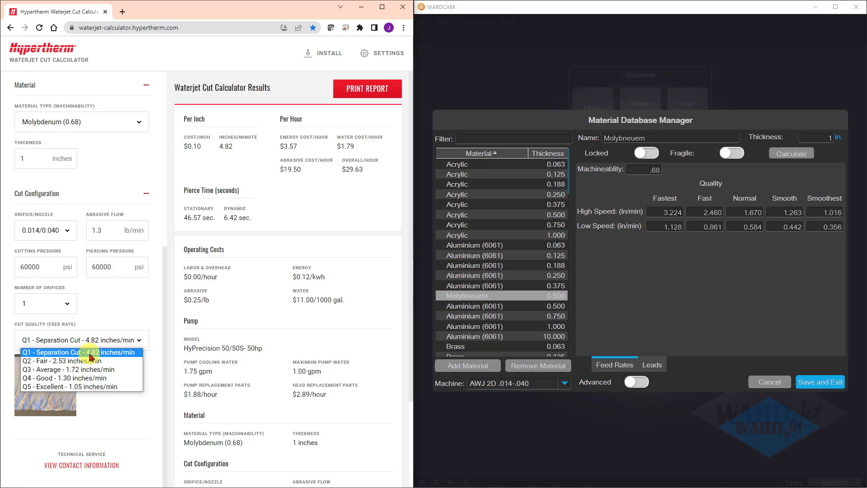
left_click(91, 356)
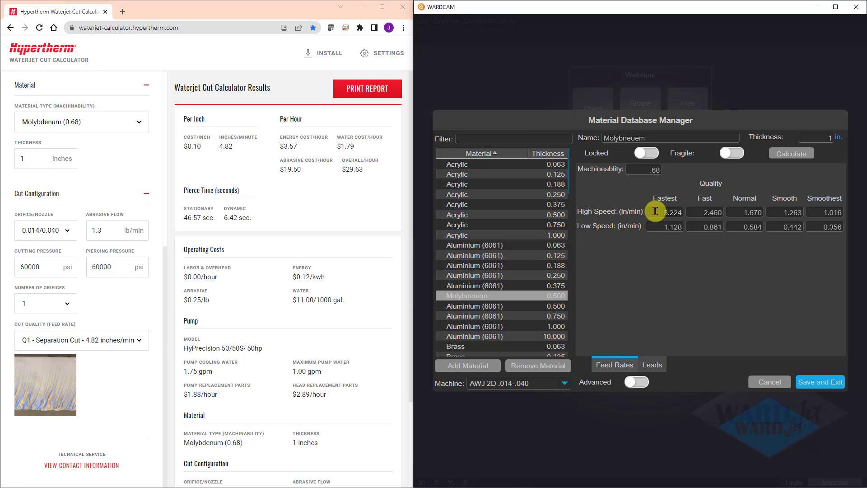
left_click_drag(648, 213, 685, 218)
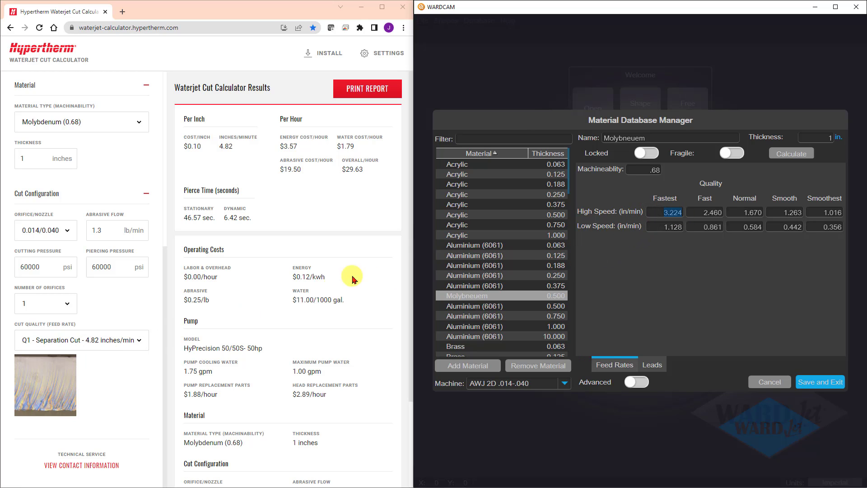
- Compare the calculator's Q3 - Average and Q5 - Excellent feed rates with the new material's high speeds in WARDCAM
left_click(136, 341)
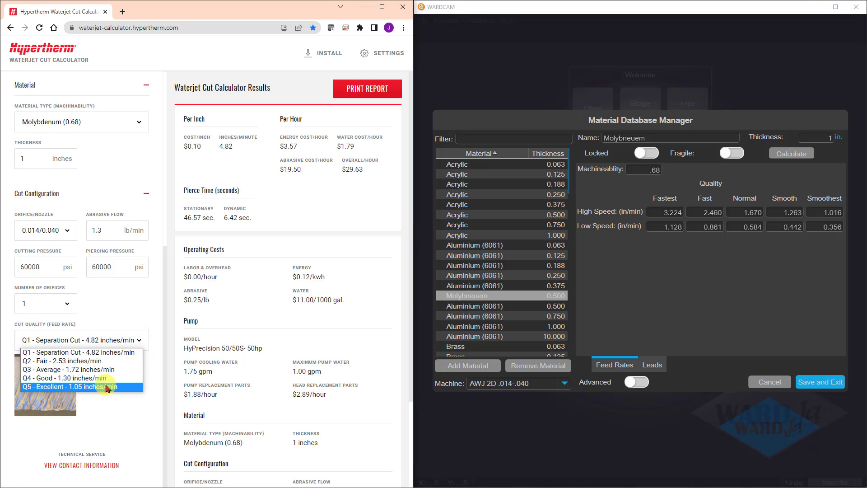
left_click(103, 371)
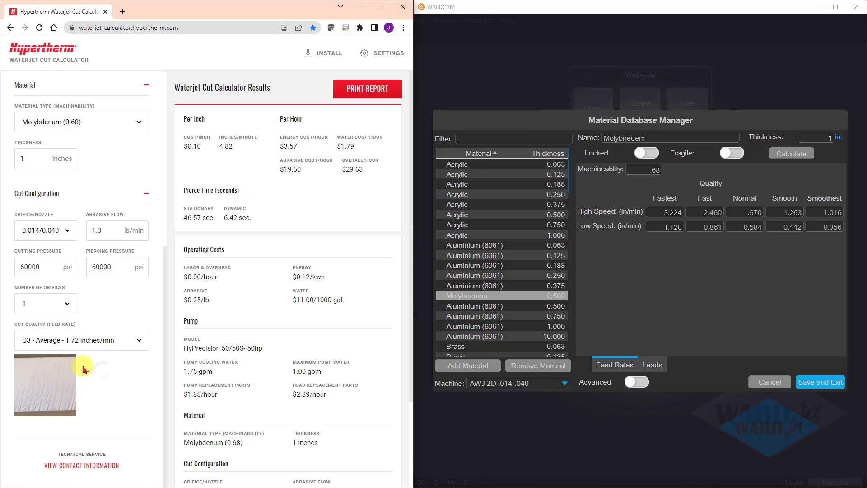
left_click(70, 346)
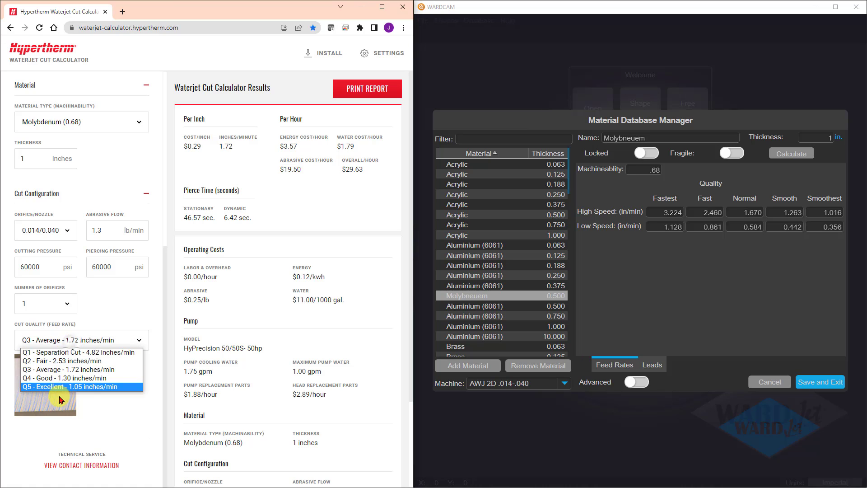
left_click(63, 395)
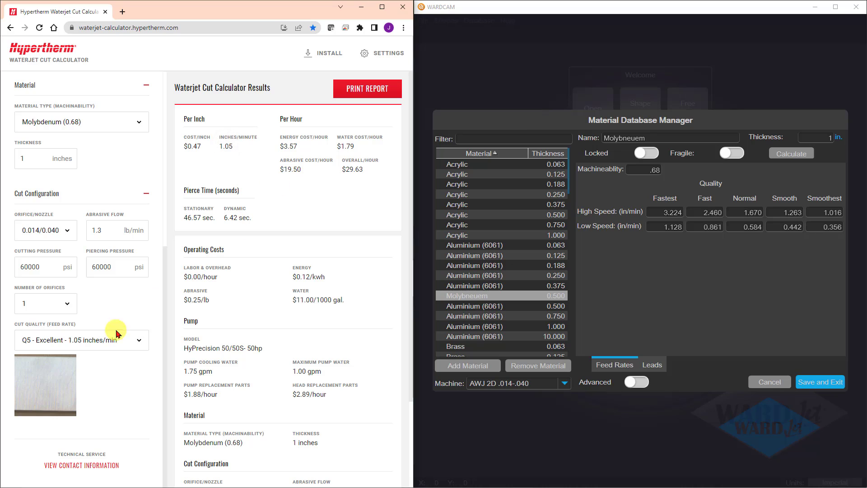
- Set the cut quality to Q1 - Separation Cut and back to Q5 - Excellent to compare the cost per inch
left_click(115, 344)
left_click(95, 353)
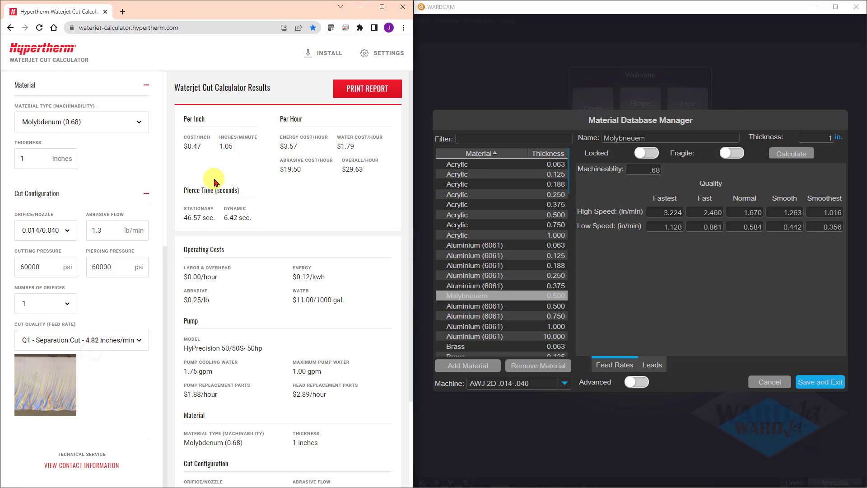
left_click(141, 346)
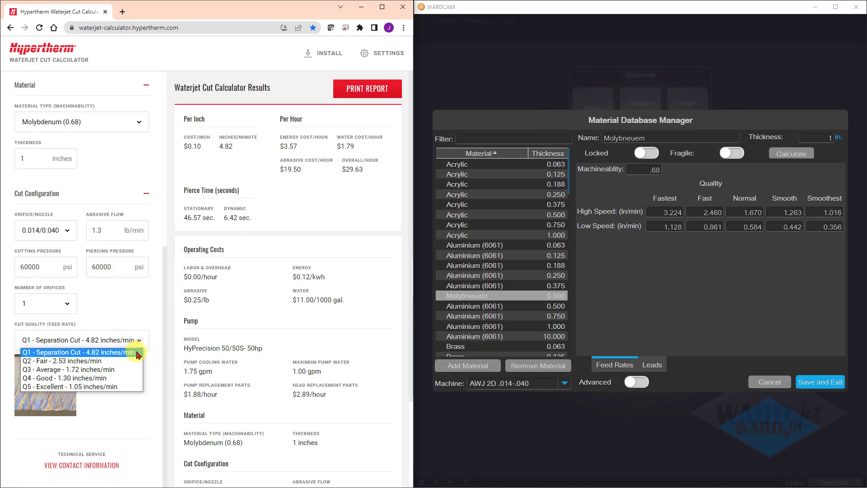
left_click(120, 385)
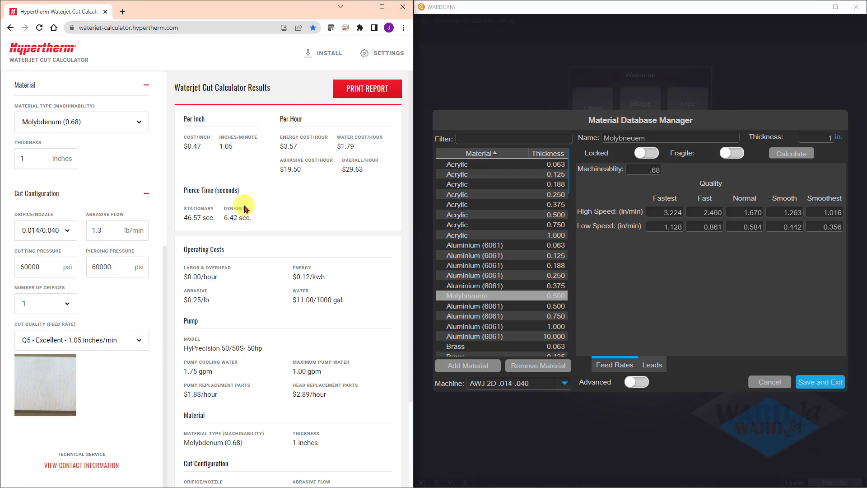
- Review the calculator's operating cost and pump inputs together with its cut results summary
scroll(226, 204, "down", 1)
scroll(181, 203, "up", 1)
scroll(120, 156, "up", 7)
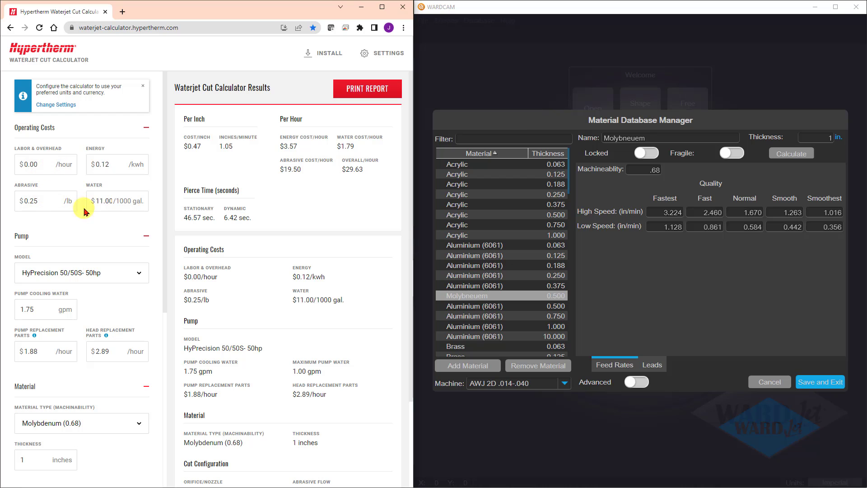
scroll(226, 293, "down", 2)
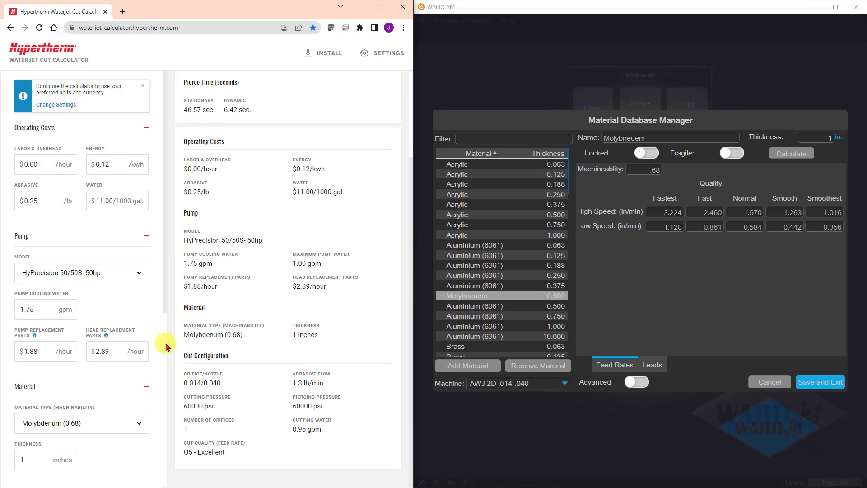
scroll(158, 343, "down", 7)
scroll(254, 282, "up", 2)
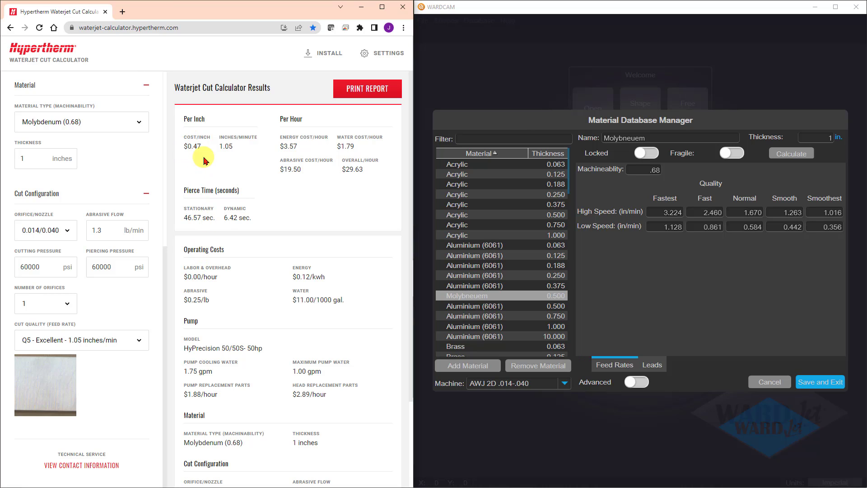
- Save the new material in WARDCAM's material database and exit the Material Database Manager
left_click(705, 118)
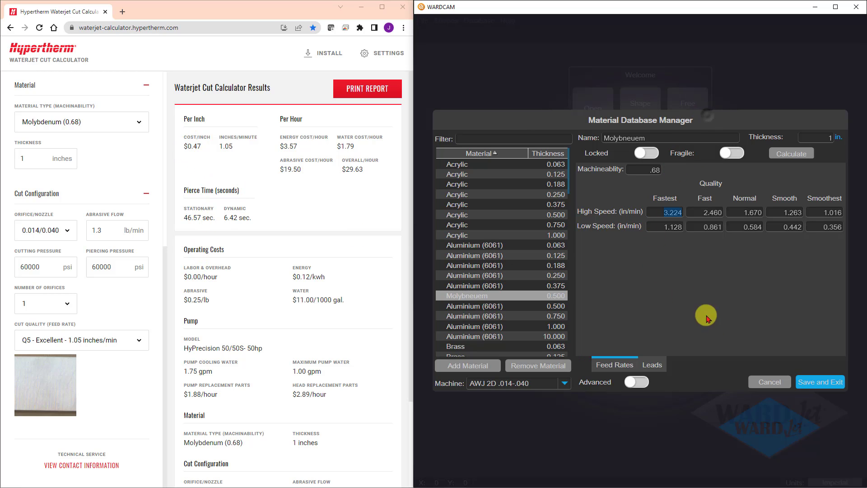
left_click(817, 383)
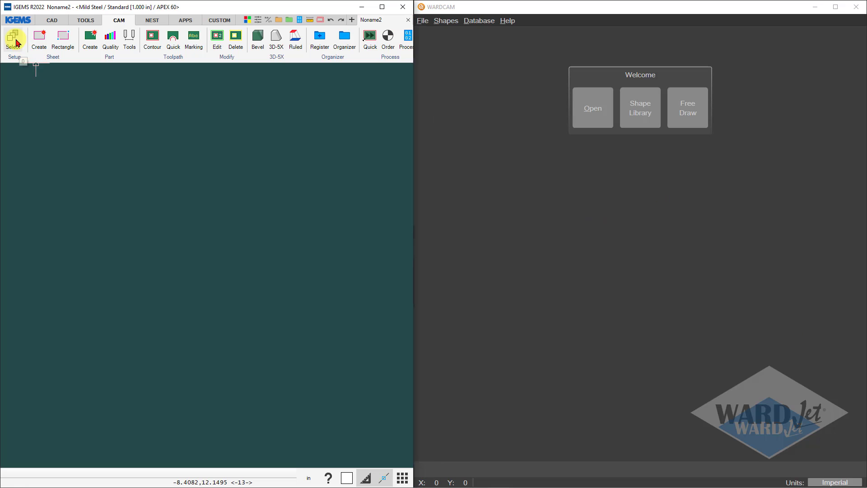
- In IGEMS, open the Material setup from the machine and material selection and move it over the drawing area
left_click(14, 41)
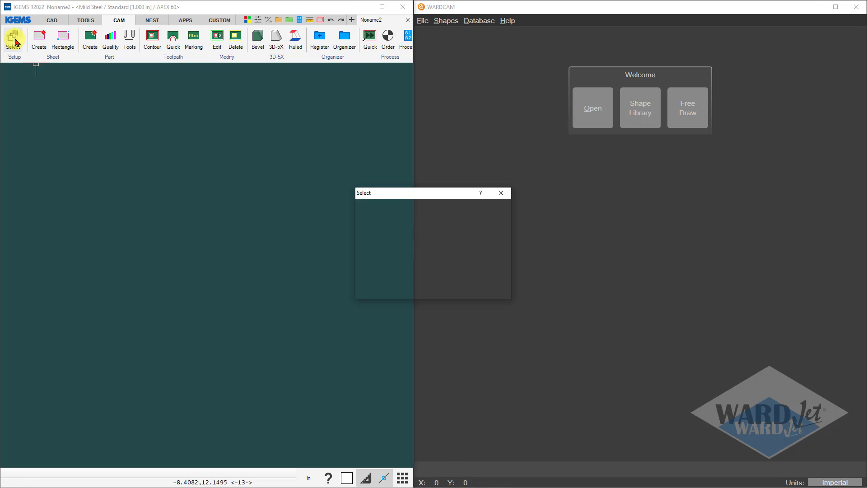
left_click_drag(411, 194, 170, 203)
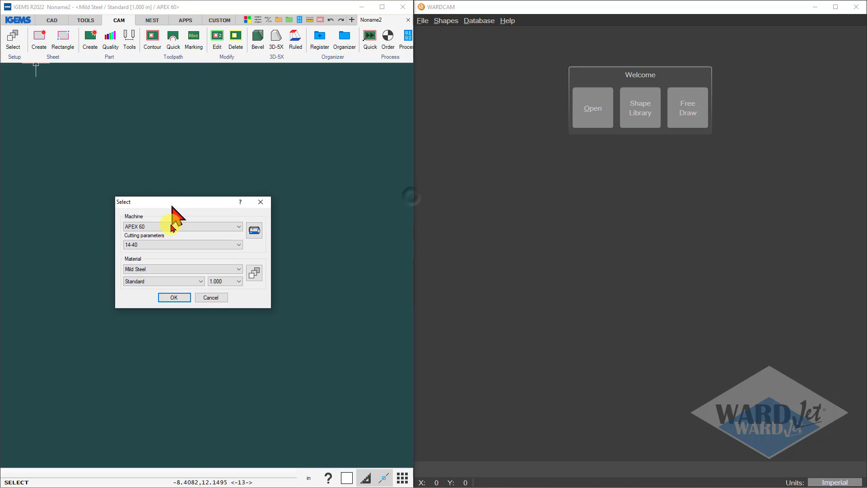
left_click(252, 274)
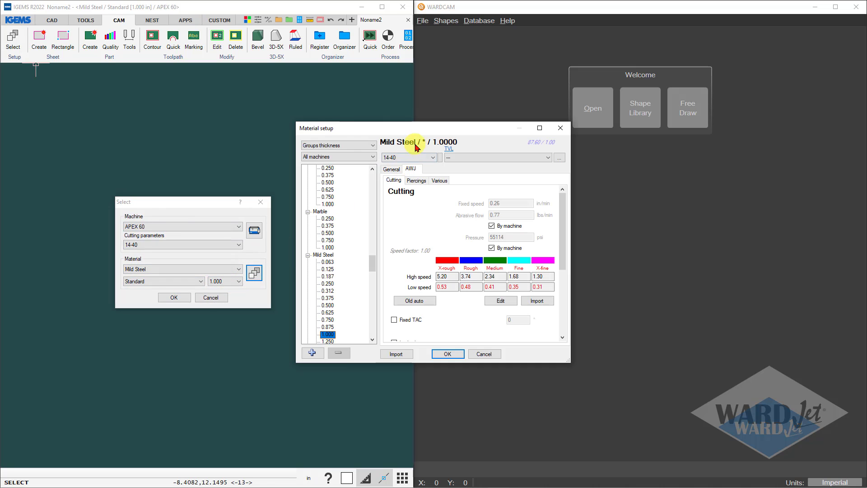
left_click_drag(381, 143, 257, 110)
- Check Mild Steel's general machinability value and the reference list of machinability values for other materials
left_click(197, 235)
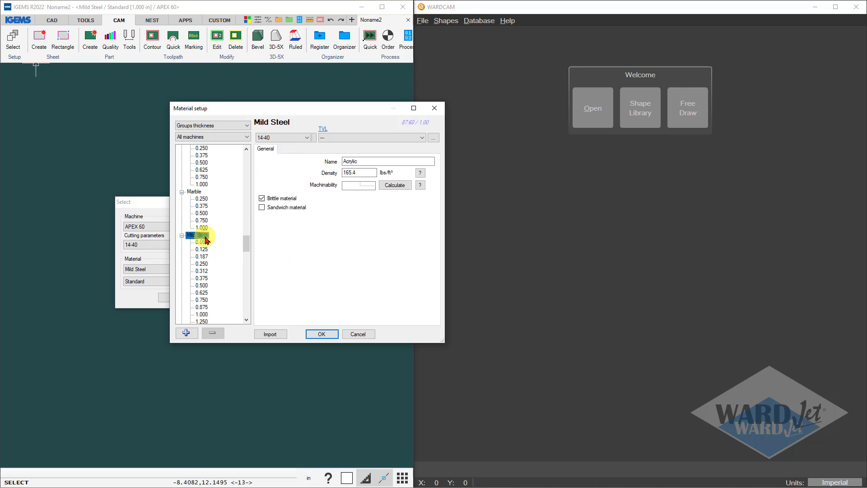
left_click(265, 152)
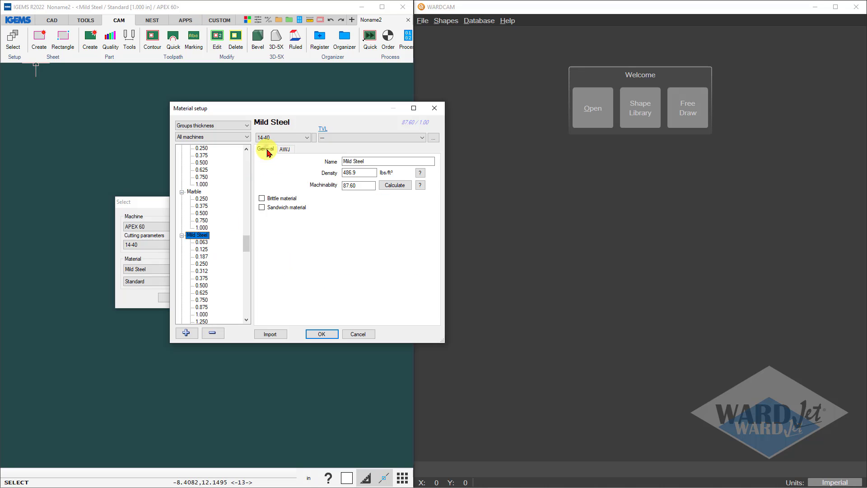
left_click_drag(365, 185, 339, 184)
left_click(361, 186)
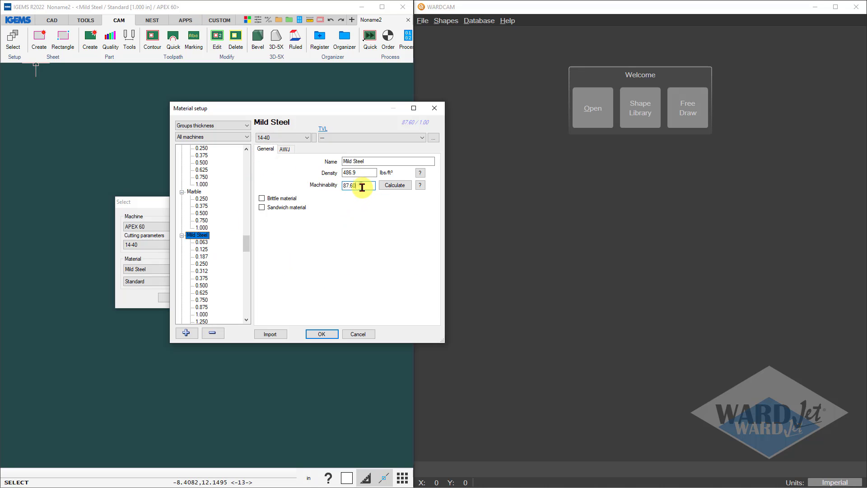
left_click(420, 185)
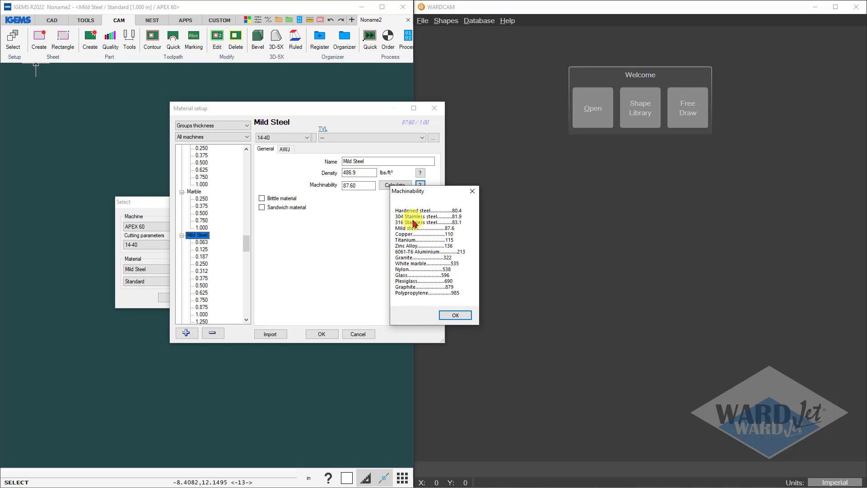
left_click(447, 316)
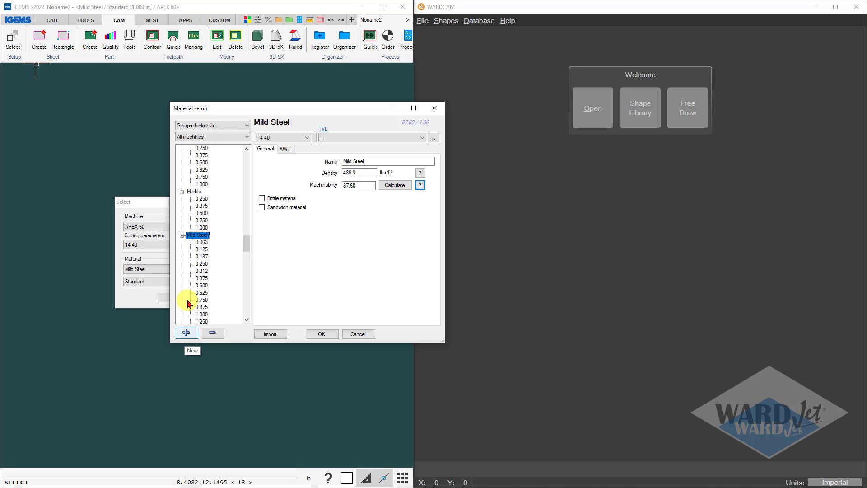
- Add a new material based on Mild Steel and name it Molybneuem
left_click(187, 334)
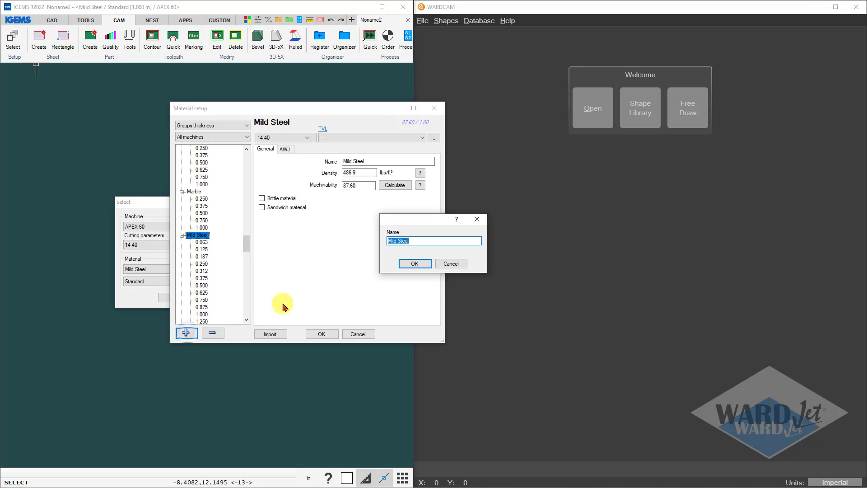
type("Molybneuem")
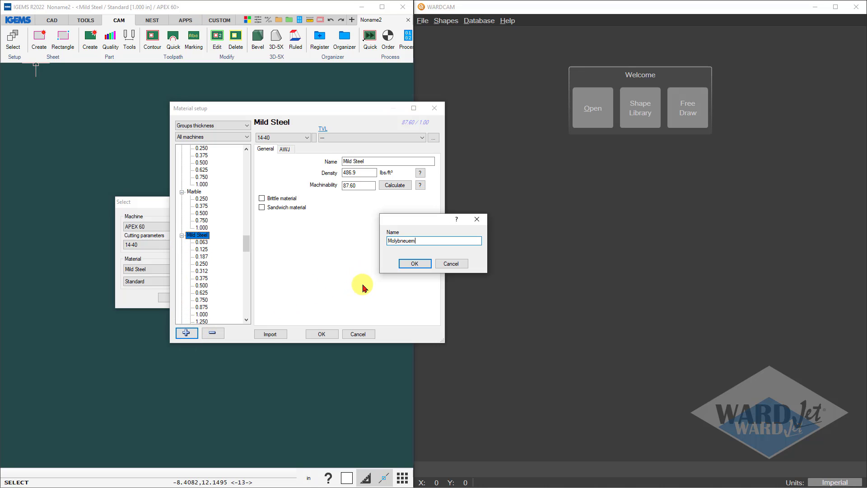
left_click(415, 264)
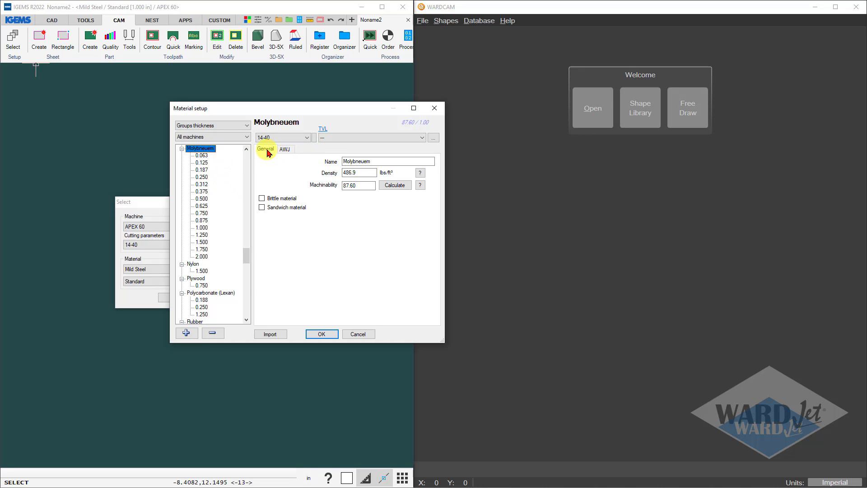
- Use the Windows Calculator to multiply Mild Steel's machinability of 87.6 by .68
double_click(357, 185)
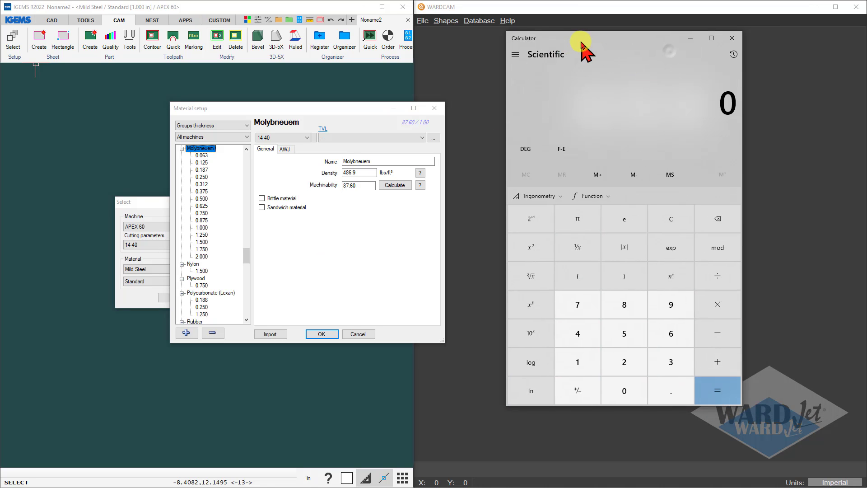
left_click_drag(655, 54, 566, 51)
type("87.6")
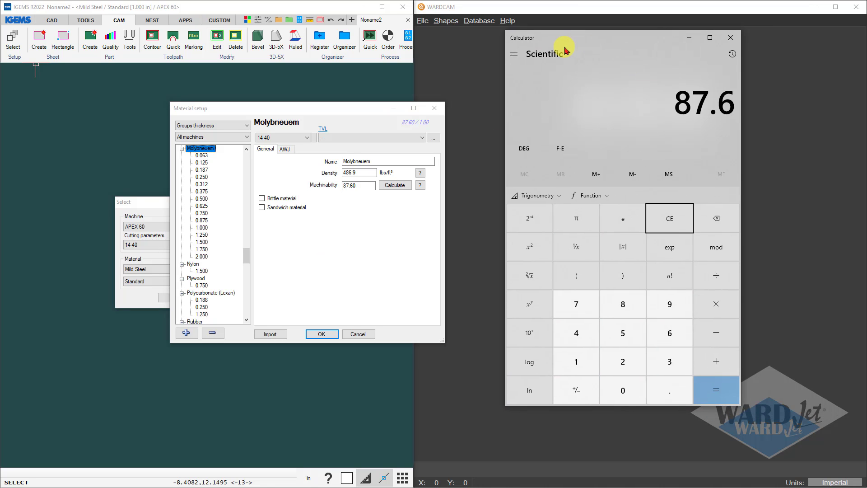
type("*.68")
key("Return")
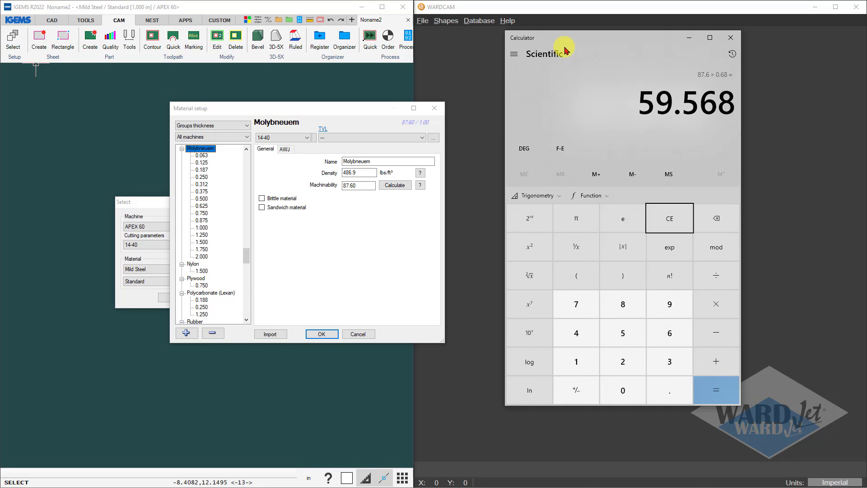
- Set Molybneuem's machinability to 59.5 in IGEMS and display the cutting speeds for its 1.000 thickness
double_click(357, 186)
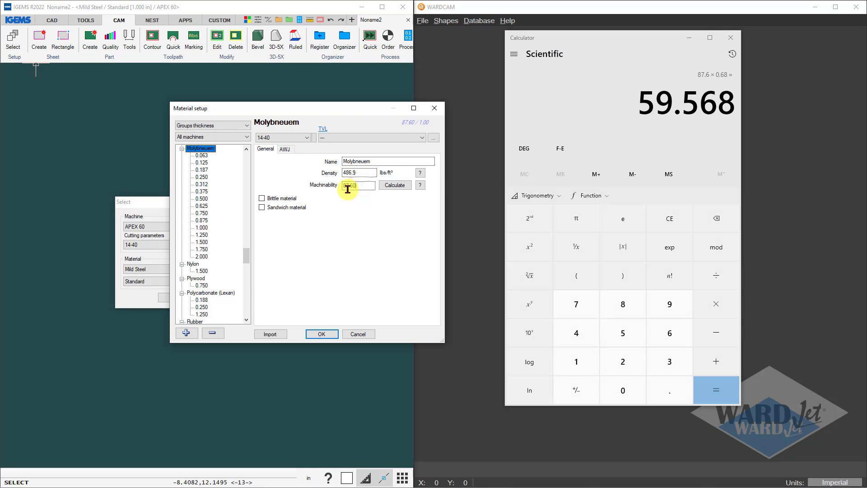
left_click_drag(348, 189, 315, 205)
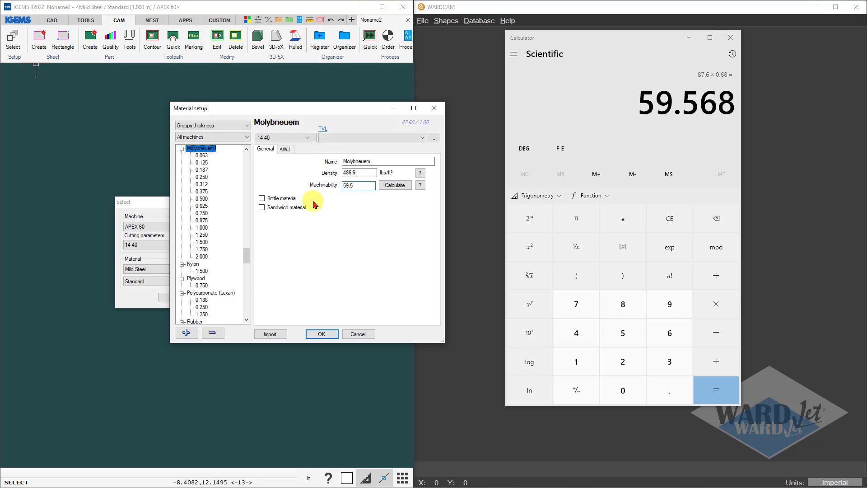
left_click(202, 228)
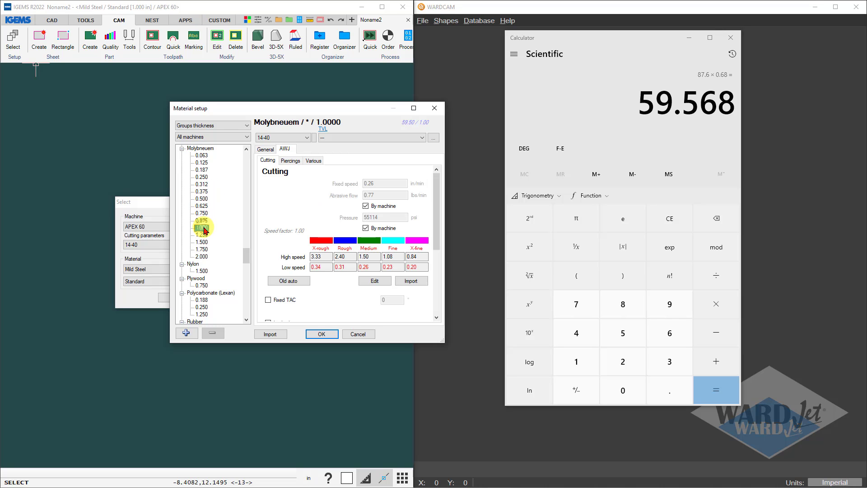
- Minimize the Windows Calculator, move the Material setup dialog aside, and switch to the Hypertherm Waterjet Cut Calculator's cut quality setting in the browser
left_click(688, 42)
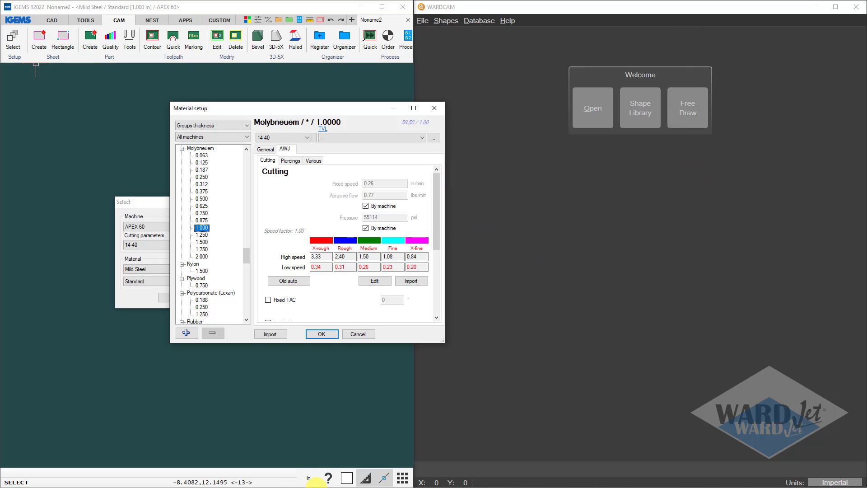
left_click_drag(351, 127, 259, 145)
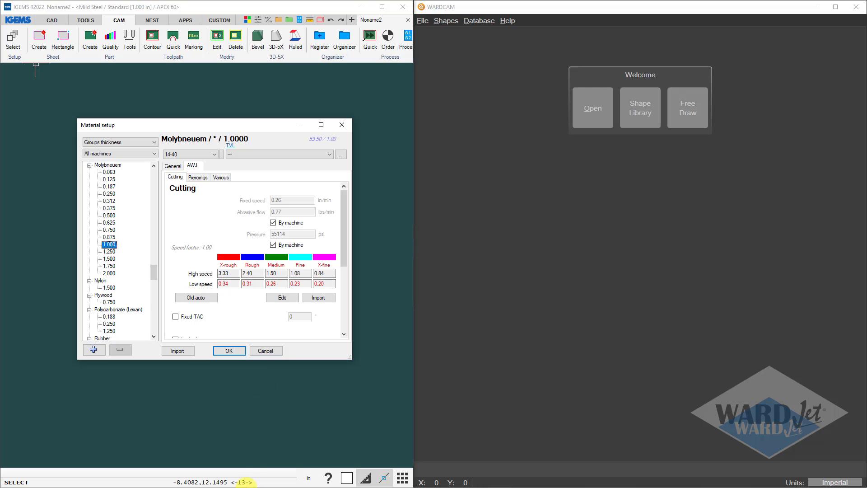
left_click(246, 486)
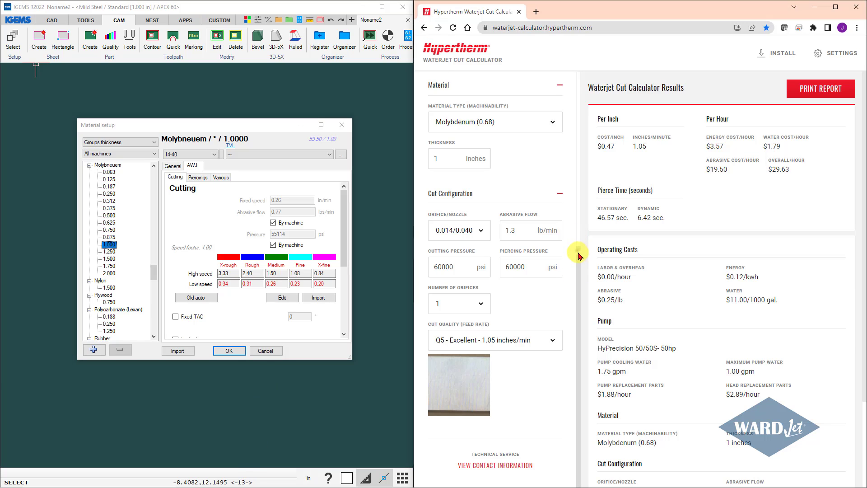
scroll(576, 244, "up", 7)
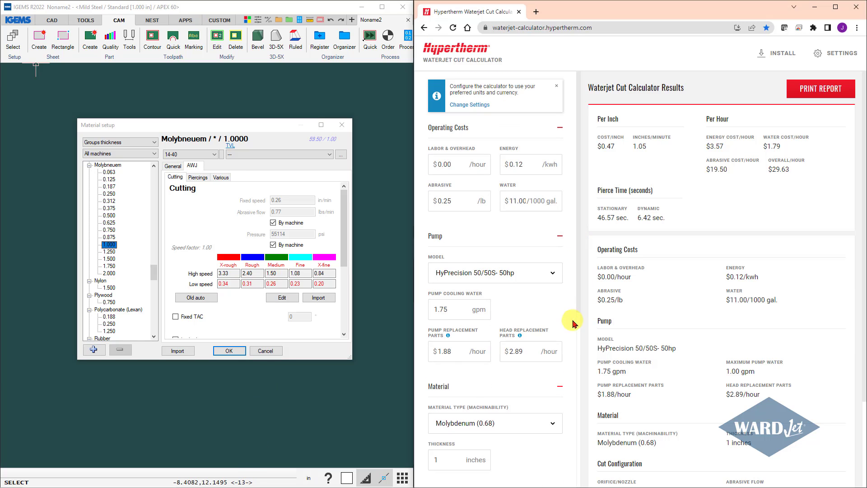
scroll(573, 322, "down", 6)
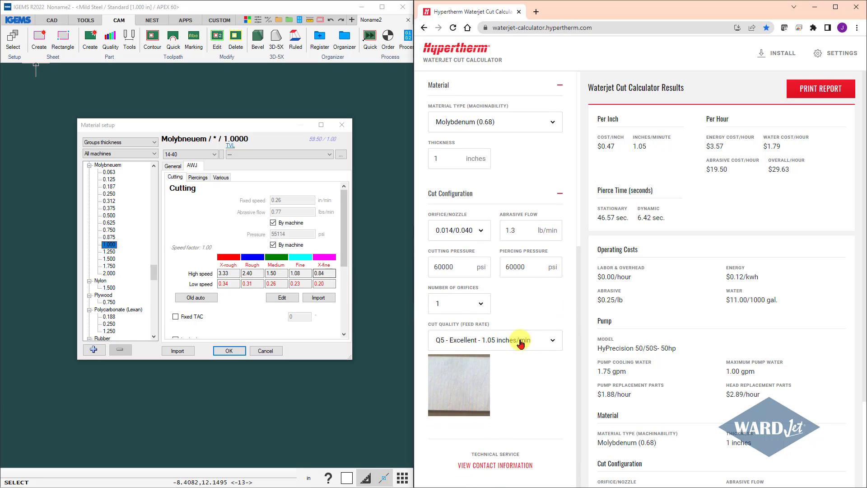
- Set the Hypertherm cut quality to Q3 - Average and compare its feed rate with Molybneuem's Medium high speed in IGEMS
left_click(553, 343)
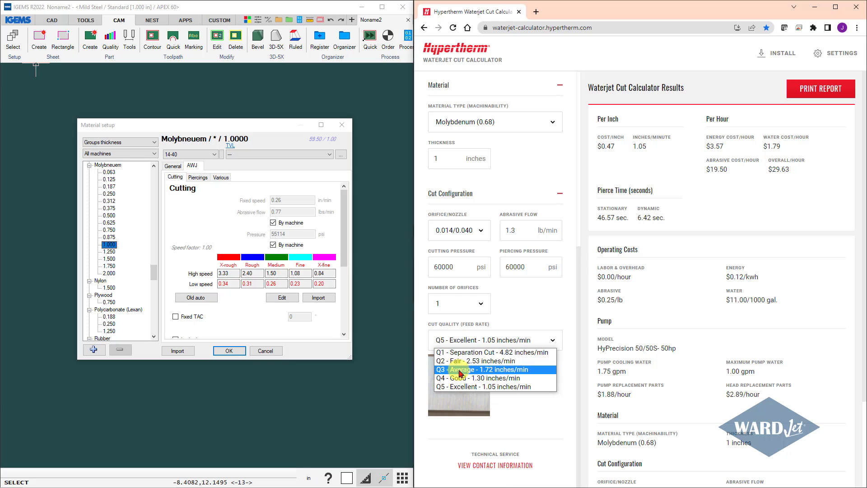
left_click(481, 371)
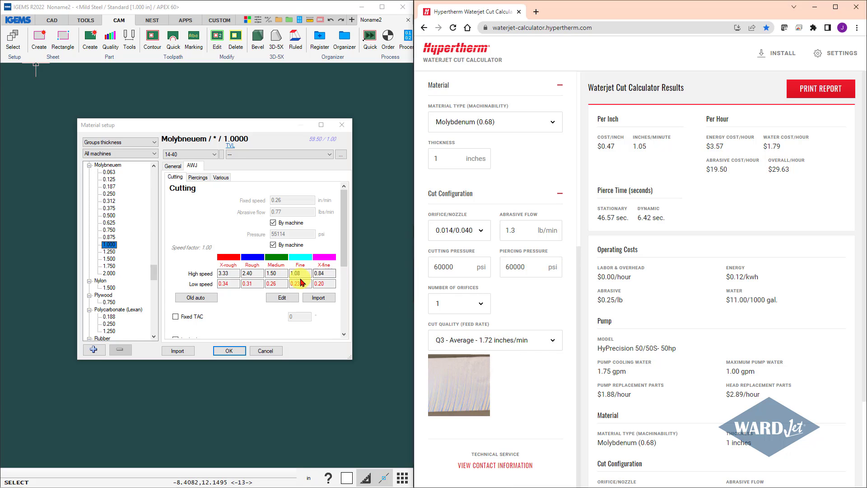
left_click(278, 273)
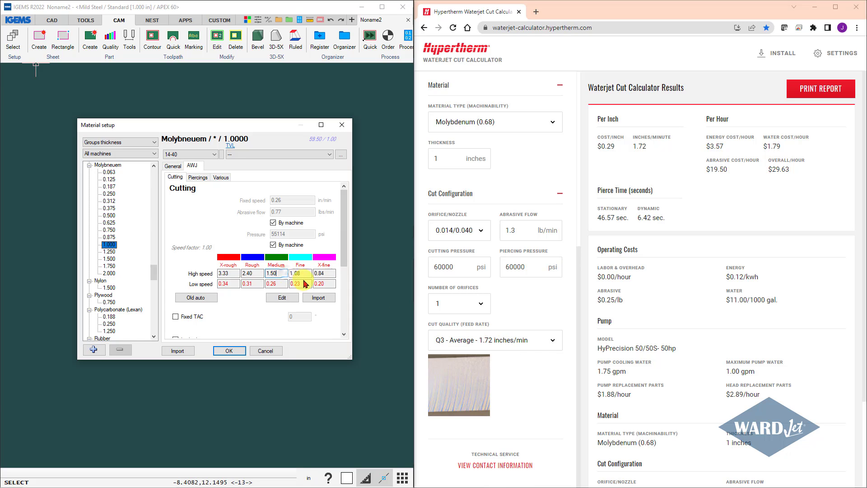
- Set the Hypertherm cut quality to Q5 - Excellent and compare the feed rates with Molybneuem's X-fine and X-rough high speeds in IGEMS
left_click(553, 340)
left_click(514, 388)
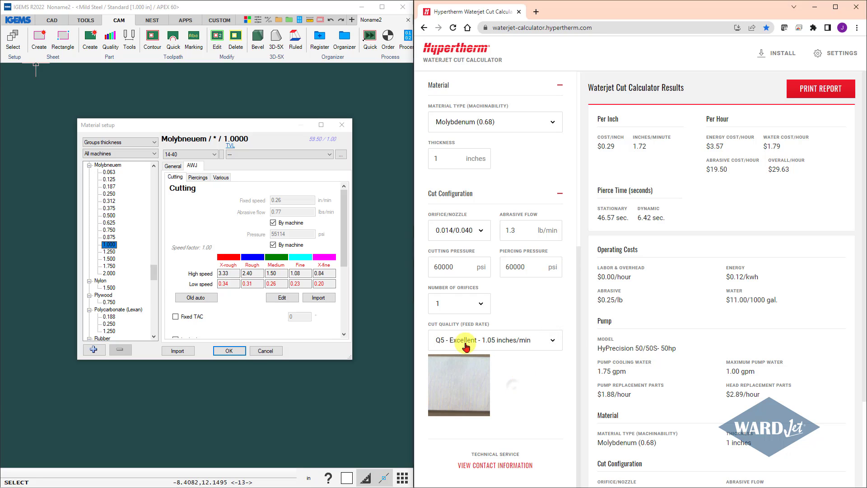
left_click(324, 274)
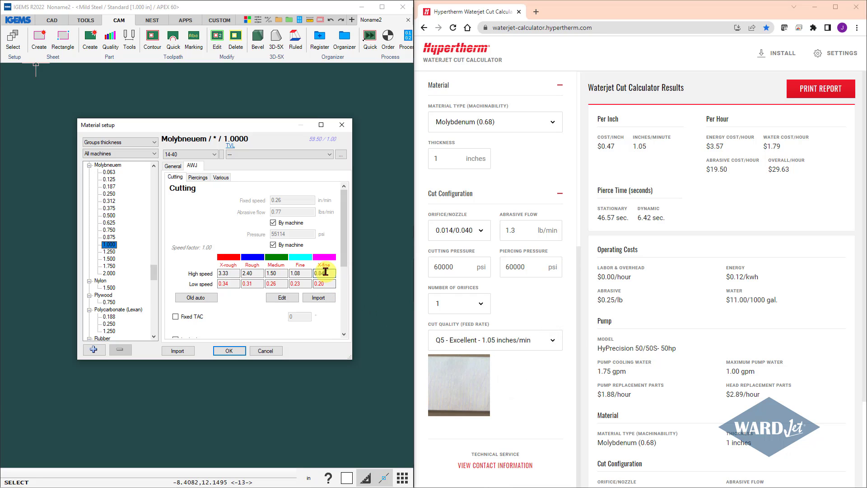
left_click(229, 273)
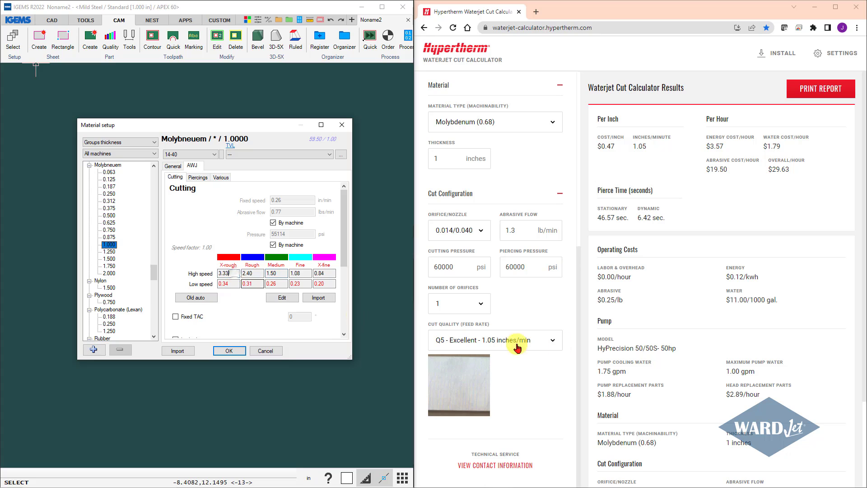
left_click(554, 341)
left_click(554, 339)
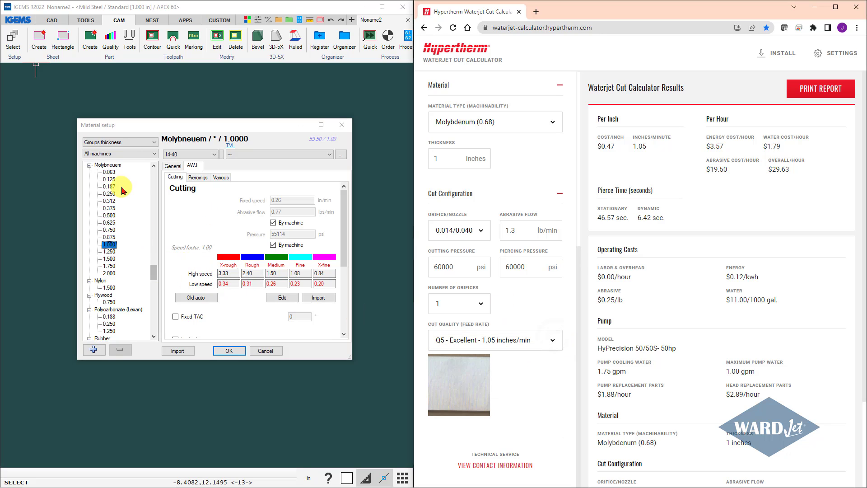
- Set Molybneuem's machinability to 65 in IGEMS and display the cutting speeds for its 1.000 thickness
left_click(108, 165)
double_click(253, 201)
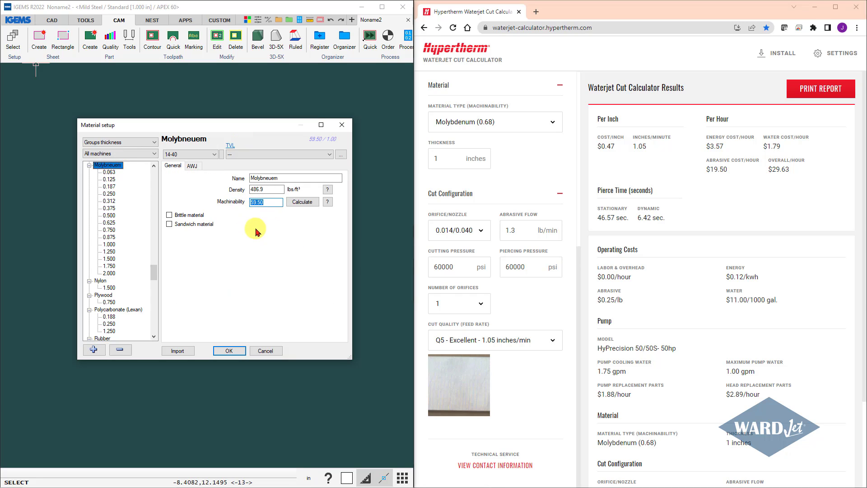
left_click(109, 244)
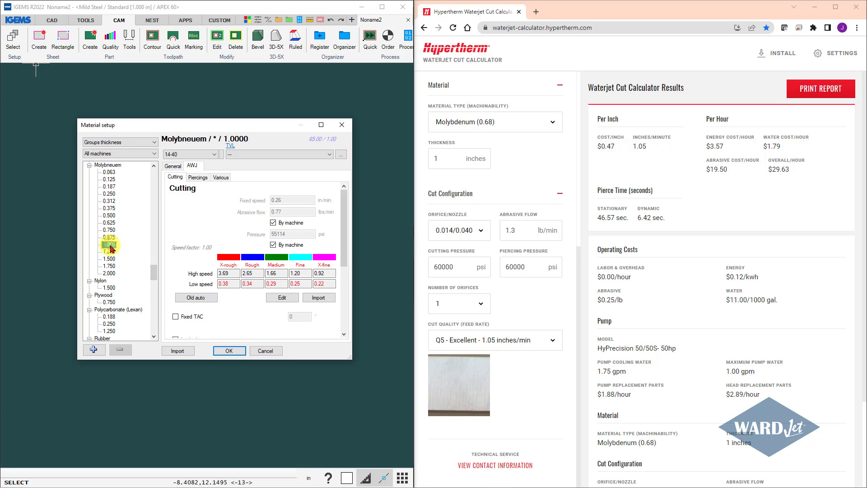
- Return the Hypertherm cut quality to Q3 - Average and compare its feed rate with the recalculated Medium speed in IGEMS
left_click(552, 340)
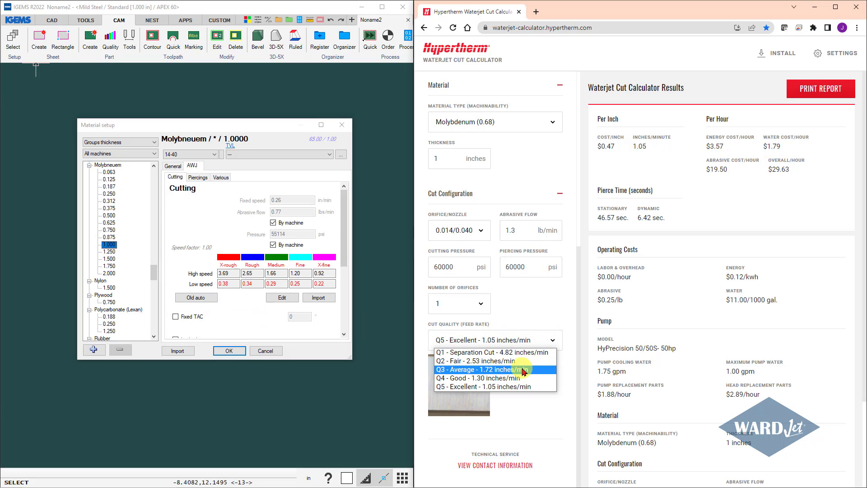
left_click(523, 370)
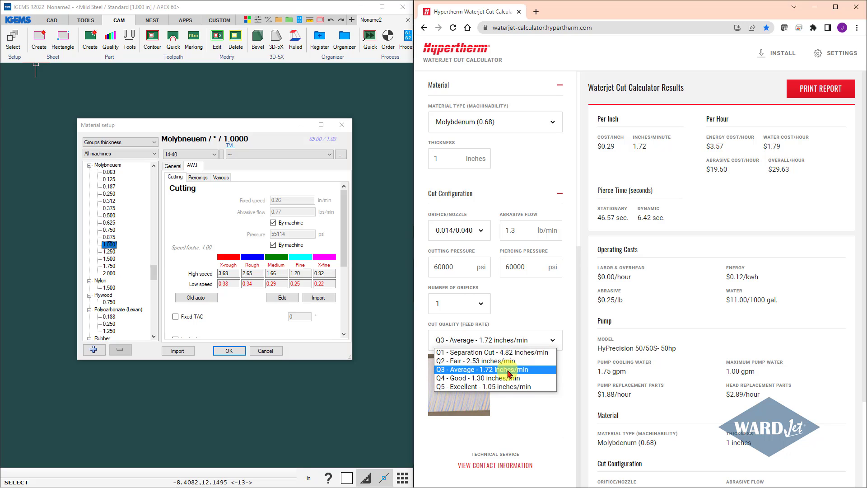
left_click(509, 373)
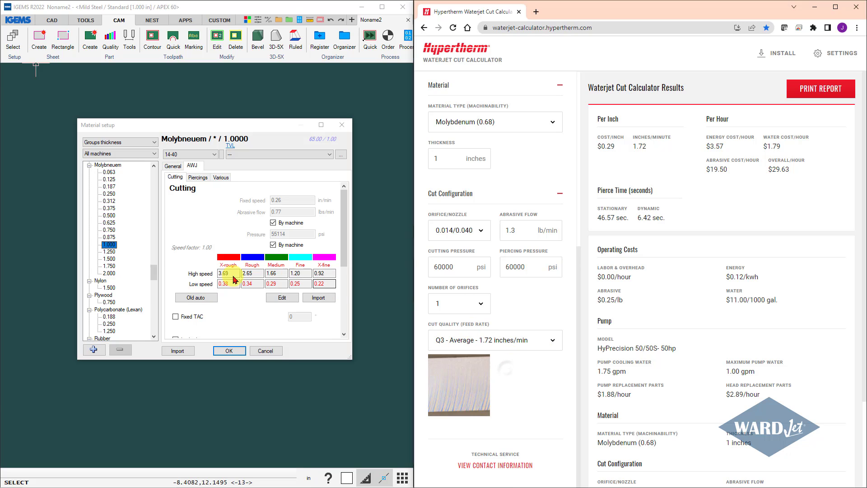
- Raise Molybneuem's machinability to 66 in IGEMS and show the recalculated cutting speeds for its 1.000 thickness
left_click(109, 165)
left_click(265, 201)
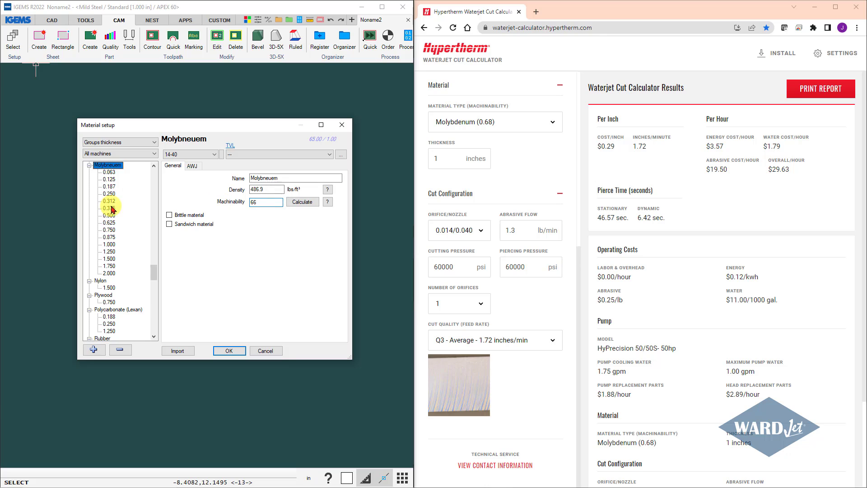
left_click(112, 245)
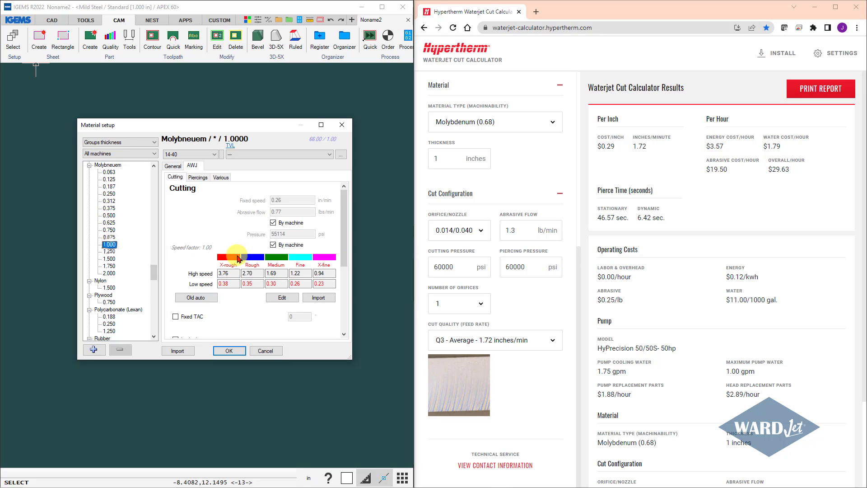